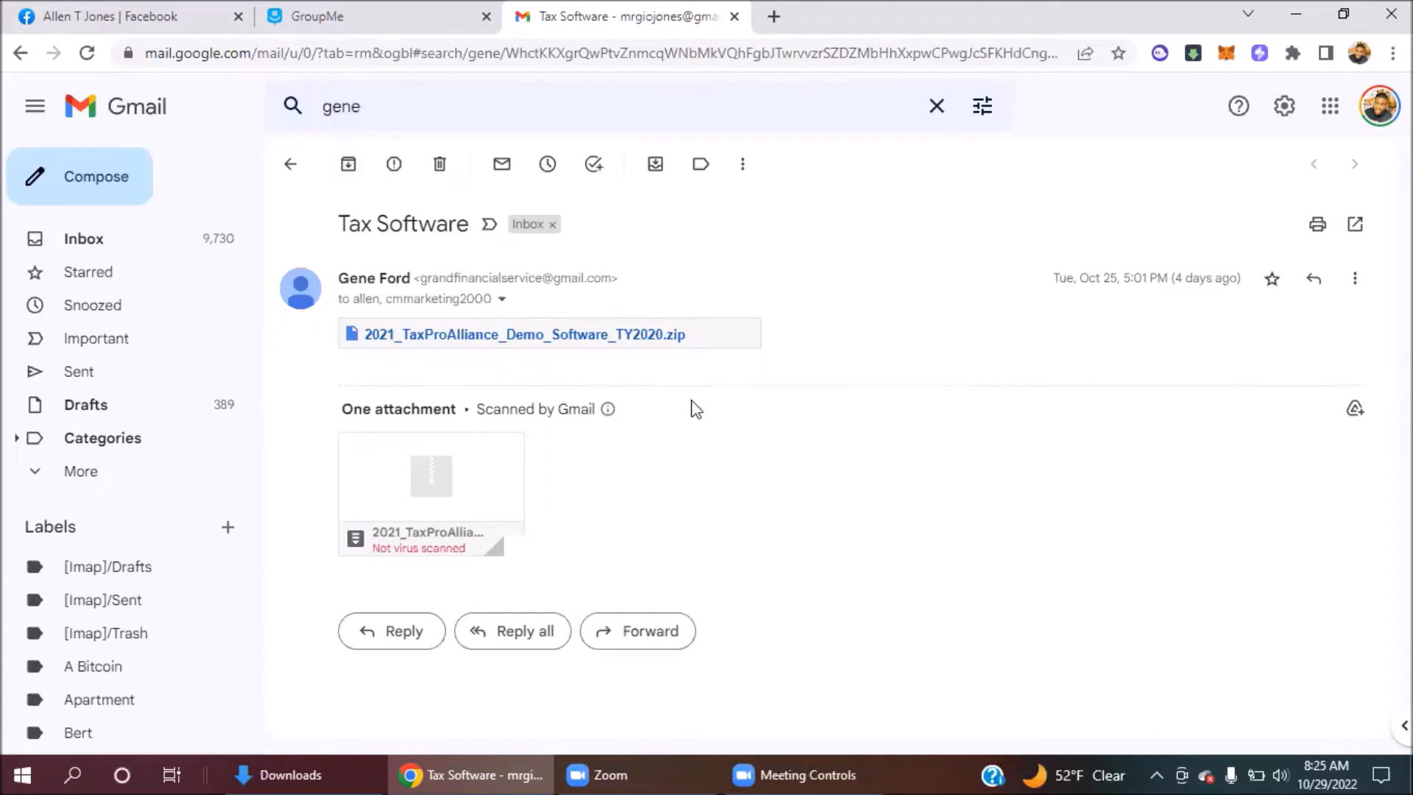
# Download the 333 MB 2021_TaxProAlliance_Demo_Software_TY2020.zip attachment and open the finished download's options.
pyautogui.moveTo(451, 495)
pyautogui.click(384, 531)
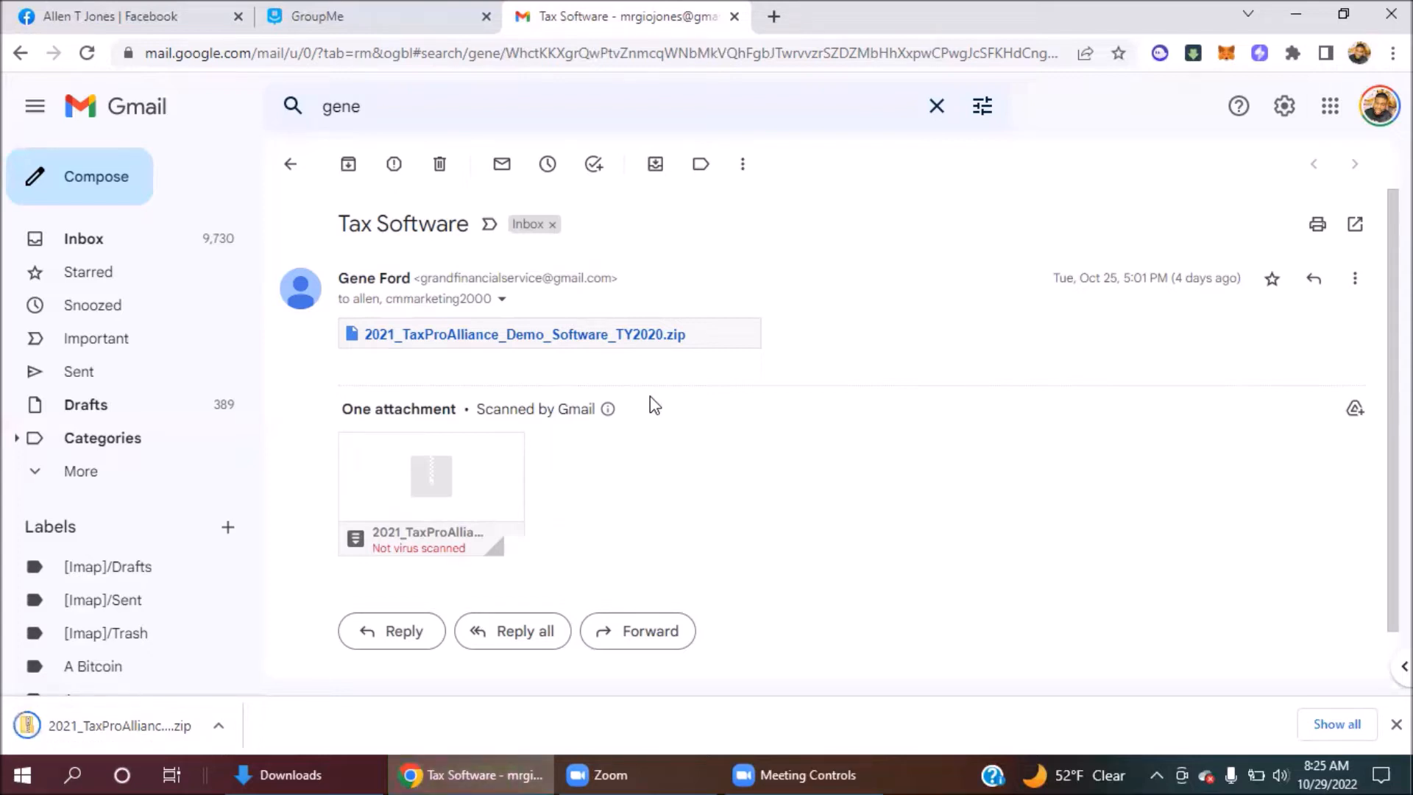
pyautogui.click(229, 724)
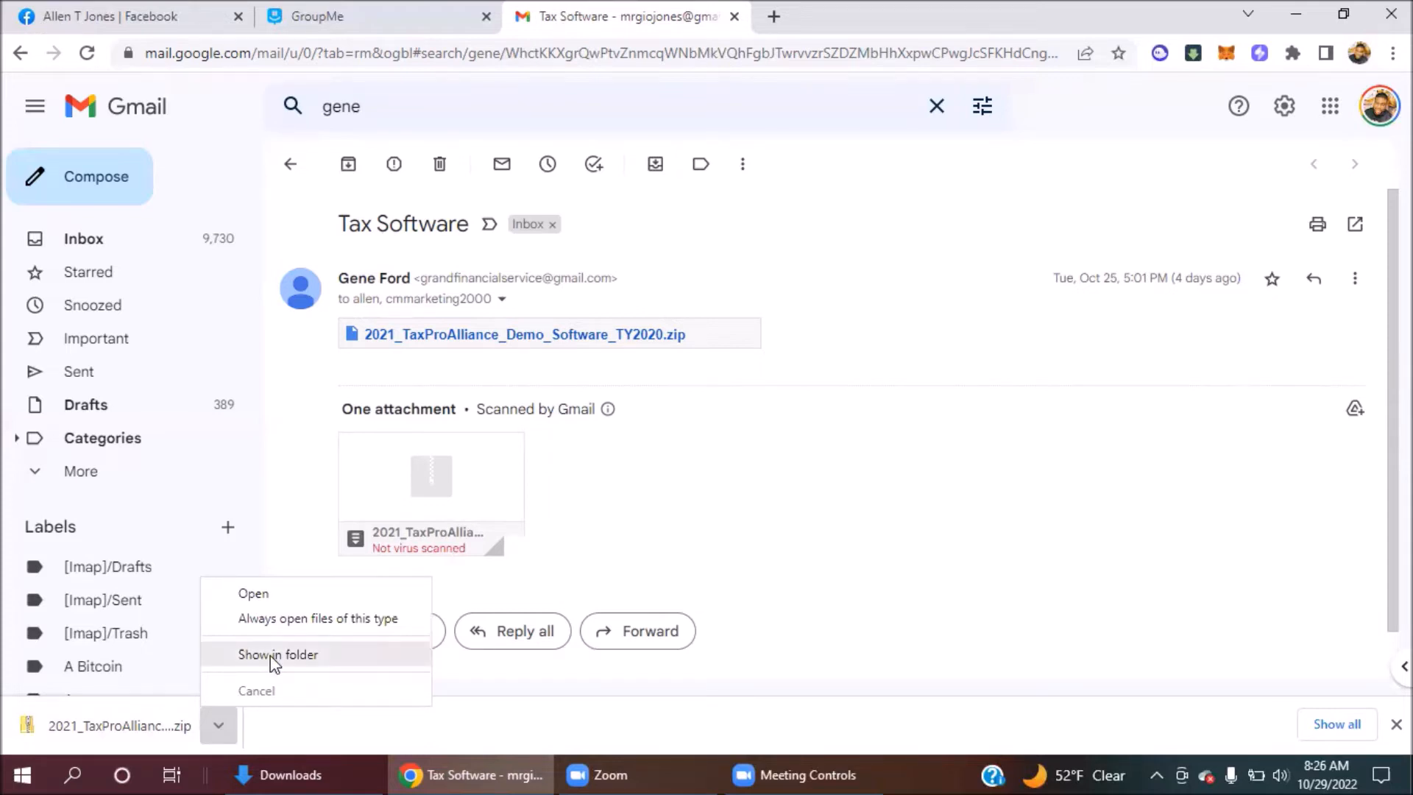
# Show the zip in Downloads and extract it into the suggested 2021_TaxProAlliance_Demo_Software_TY2020 folder.
pyautogui.click(274, 657)
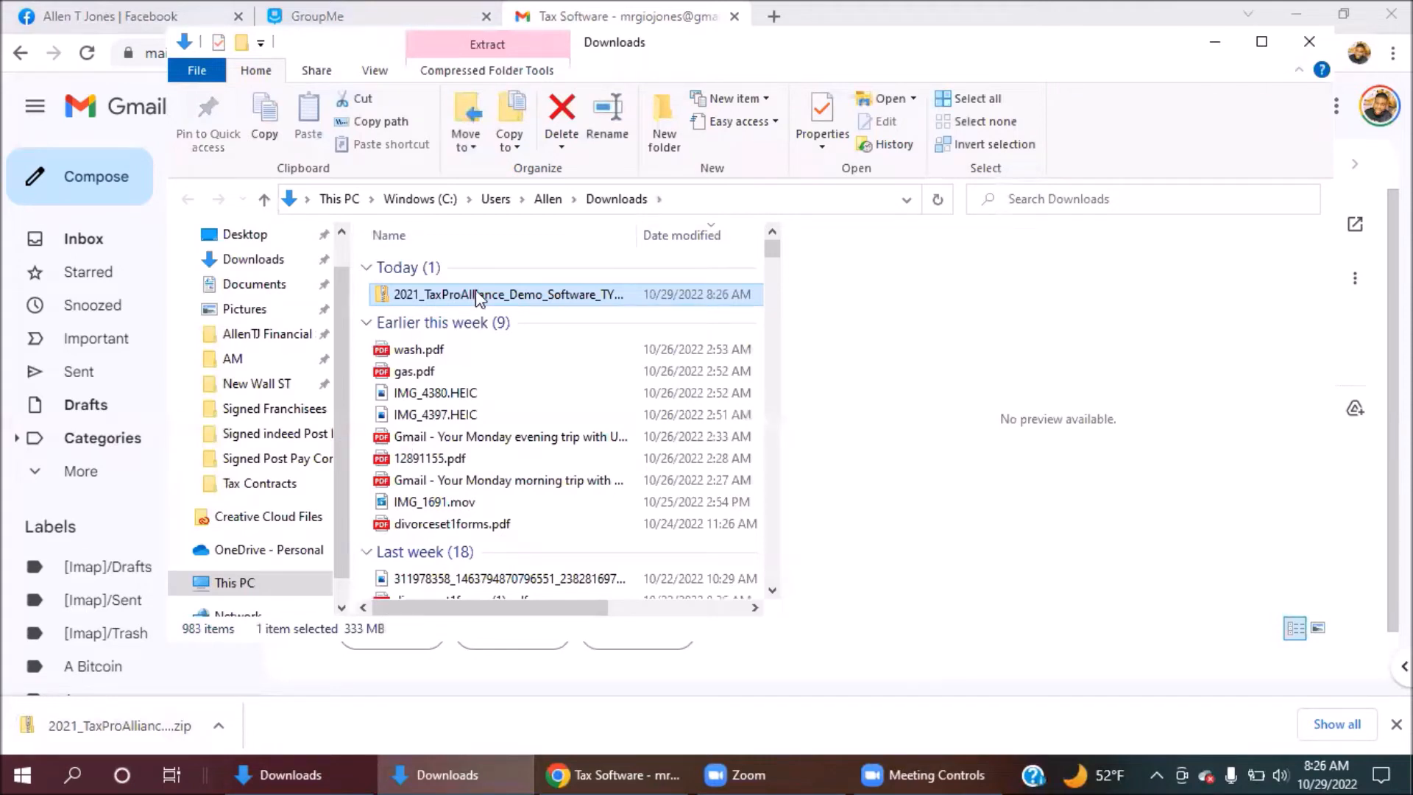
pyautogui.doubleClick(475, 294)
pyautogui.rightClick(475, 291)
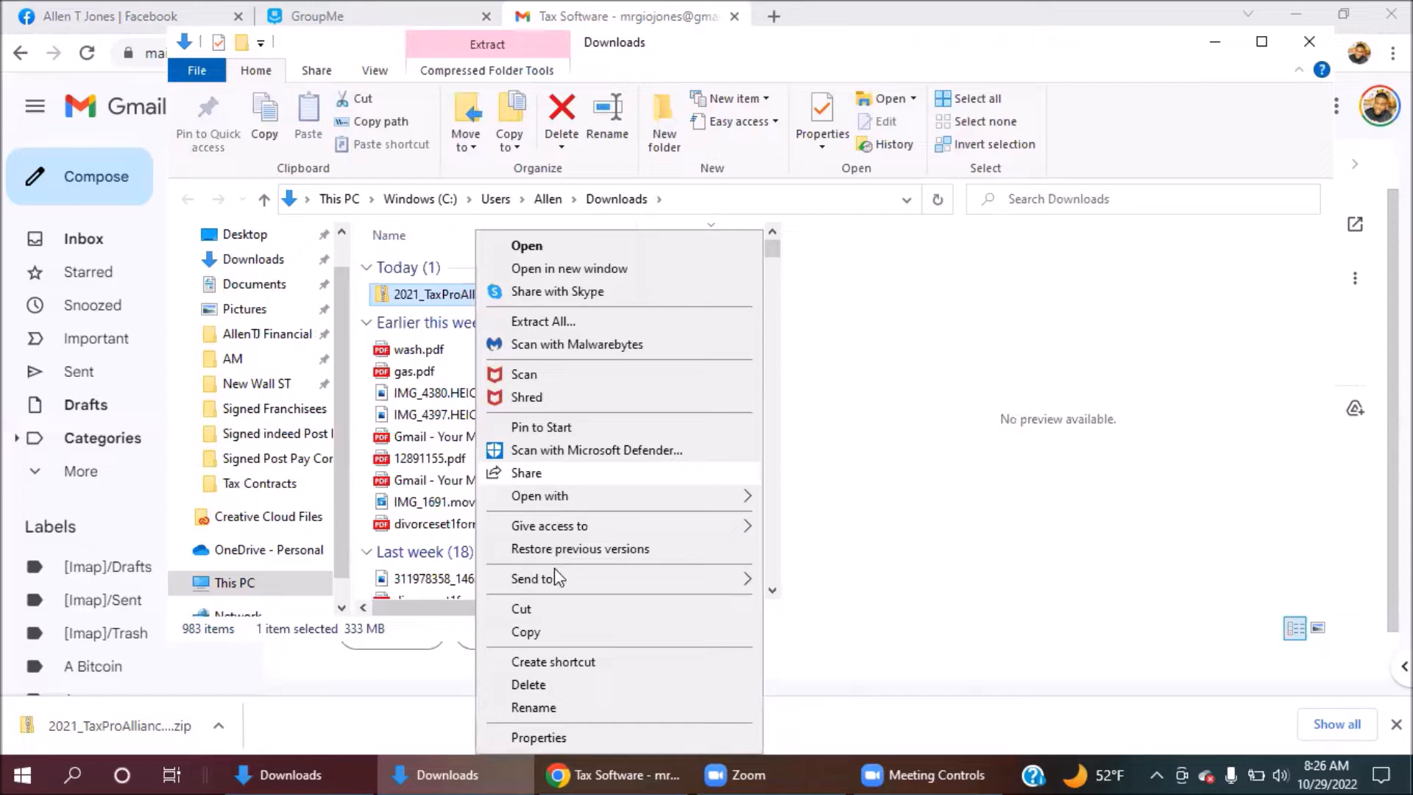
pyautogui.click(564, 324)
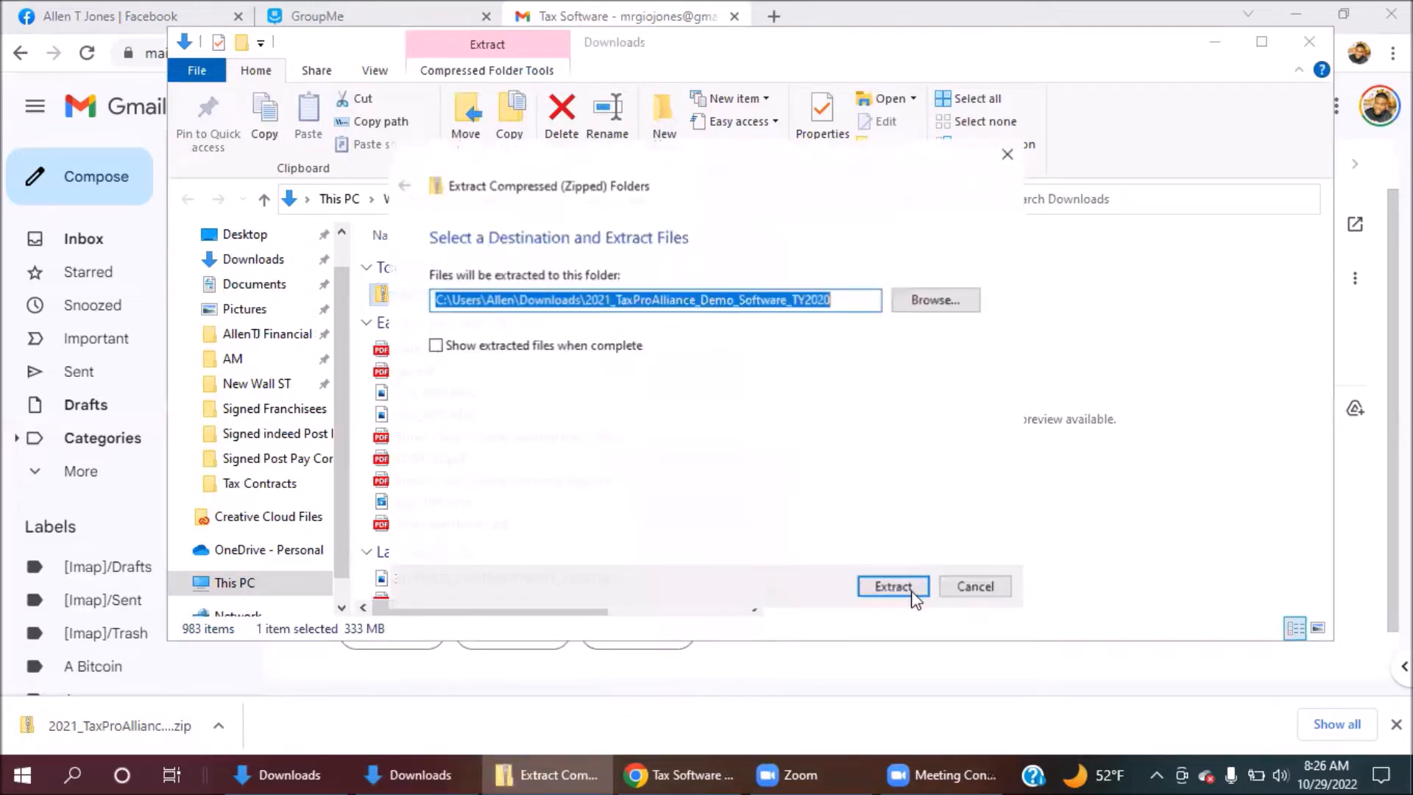
pyautogui.click(911, 589)
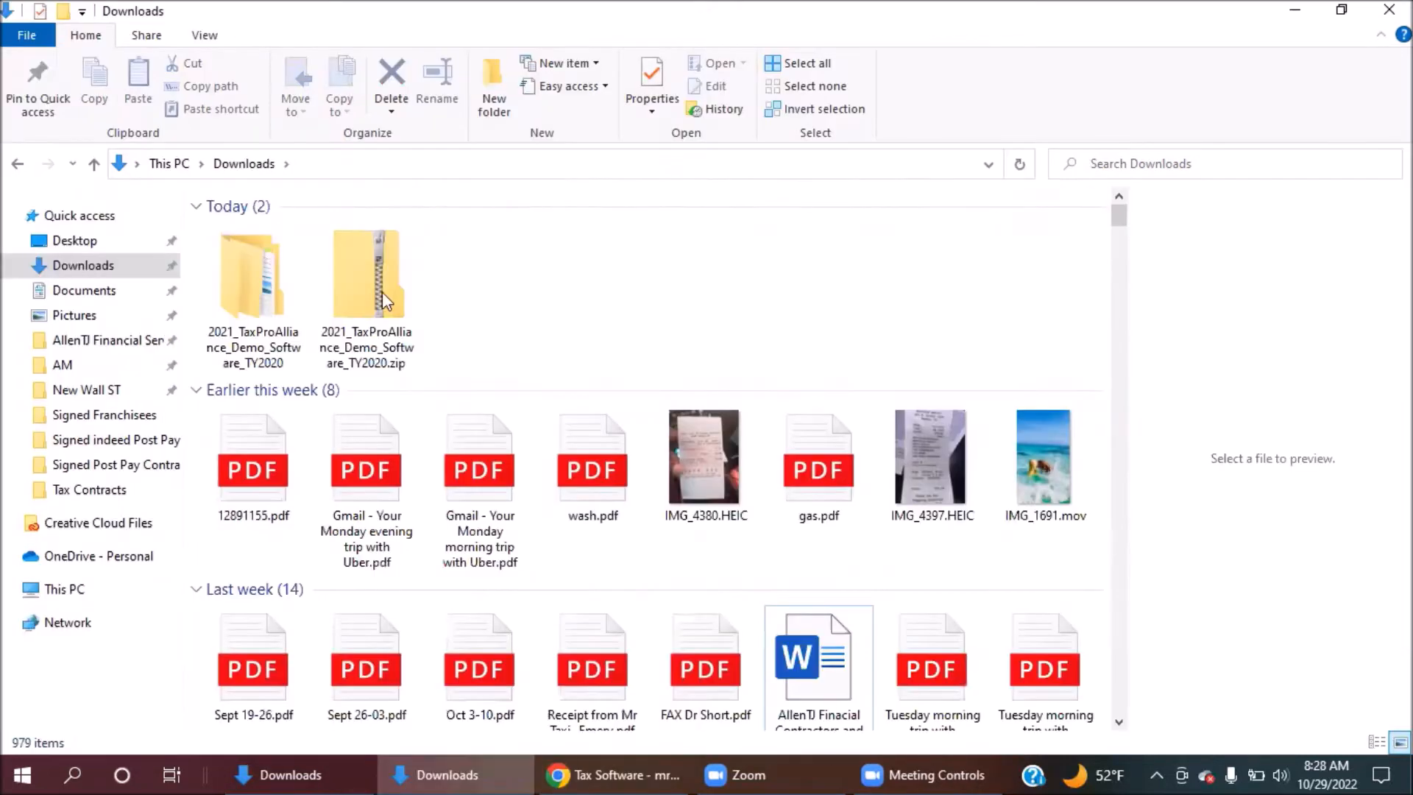
# Open the extracted folder, go into XLink21_Demo, and run setup.exe.
pyautogui.doubleClick(233, 293)
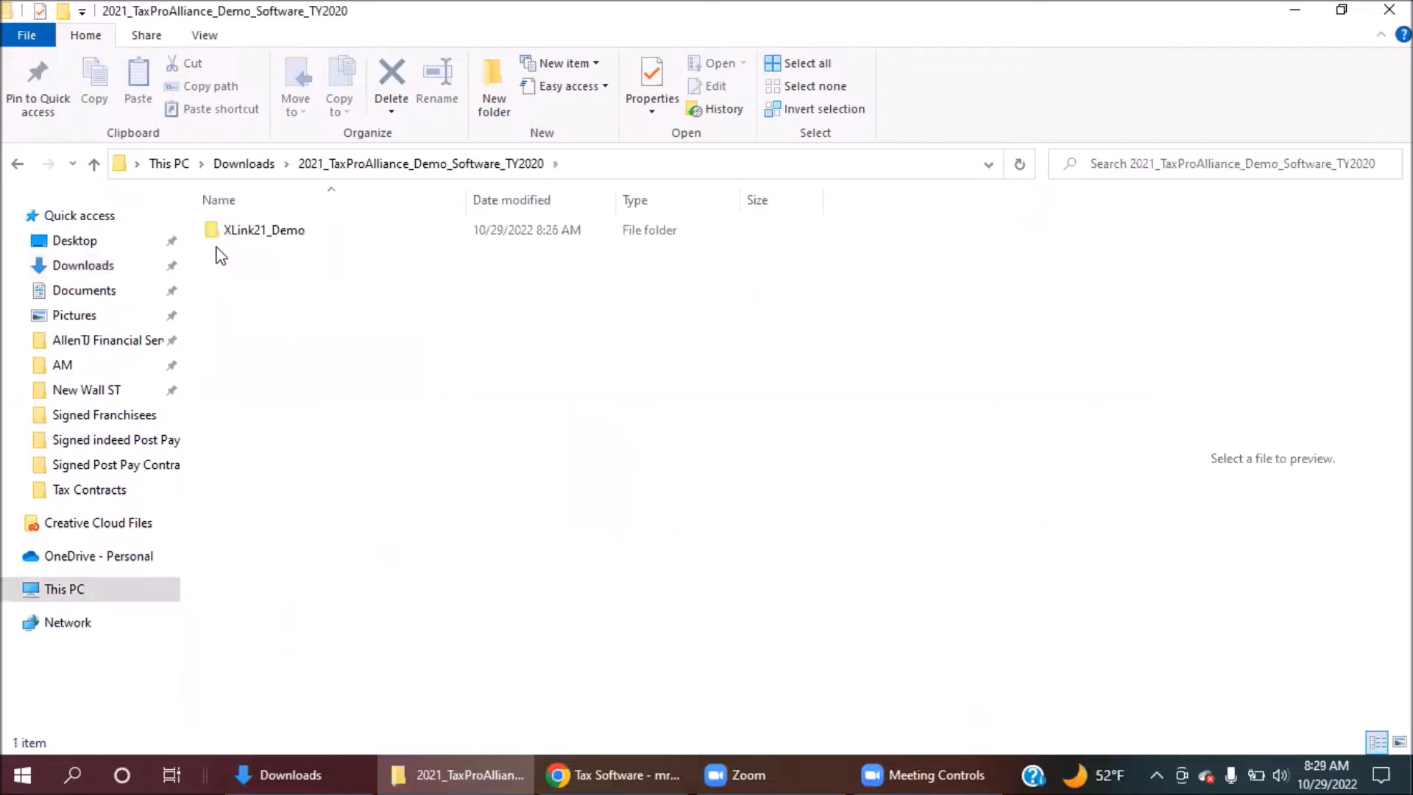
pyautogui.doubleClick(273, 240)
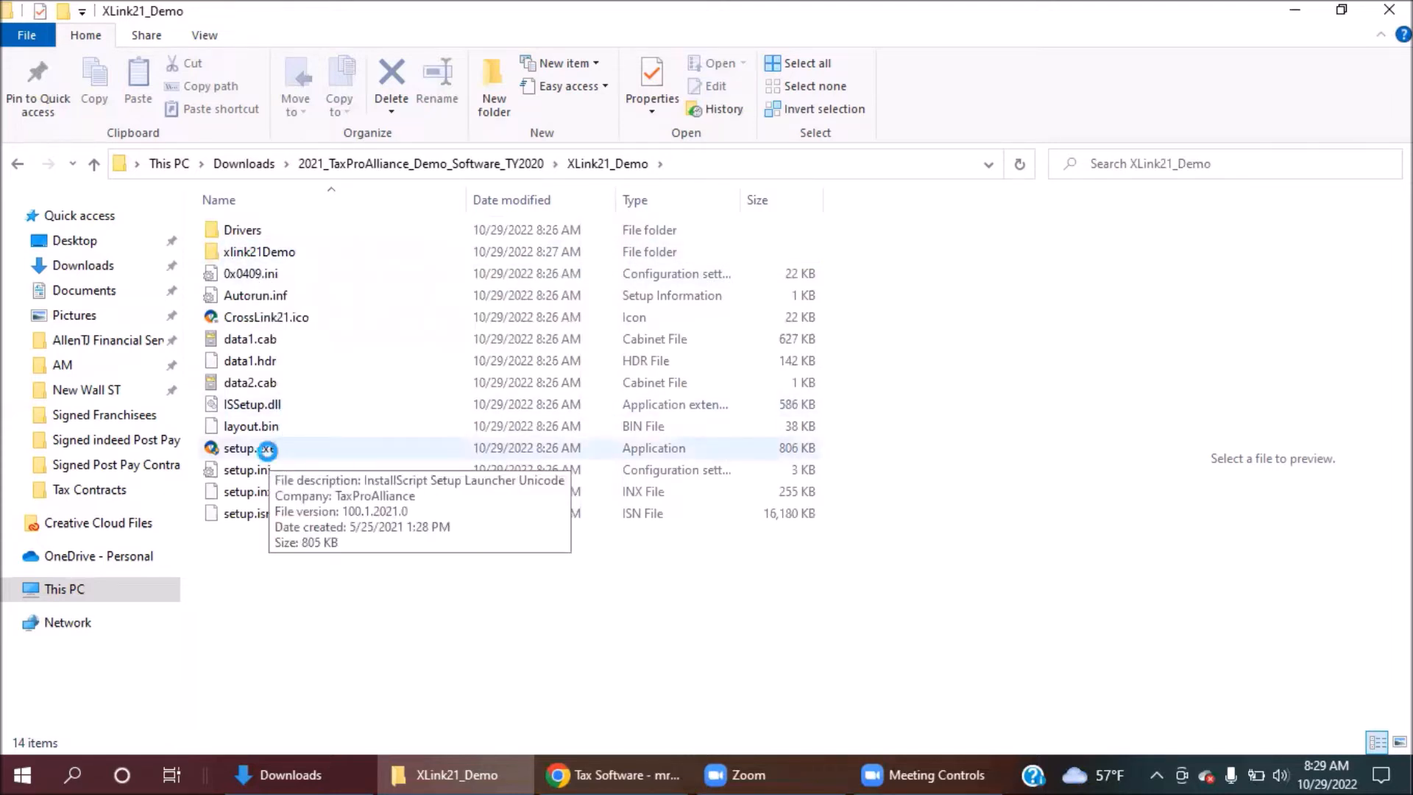
pyautogui.doubleClick(268, 452)
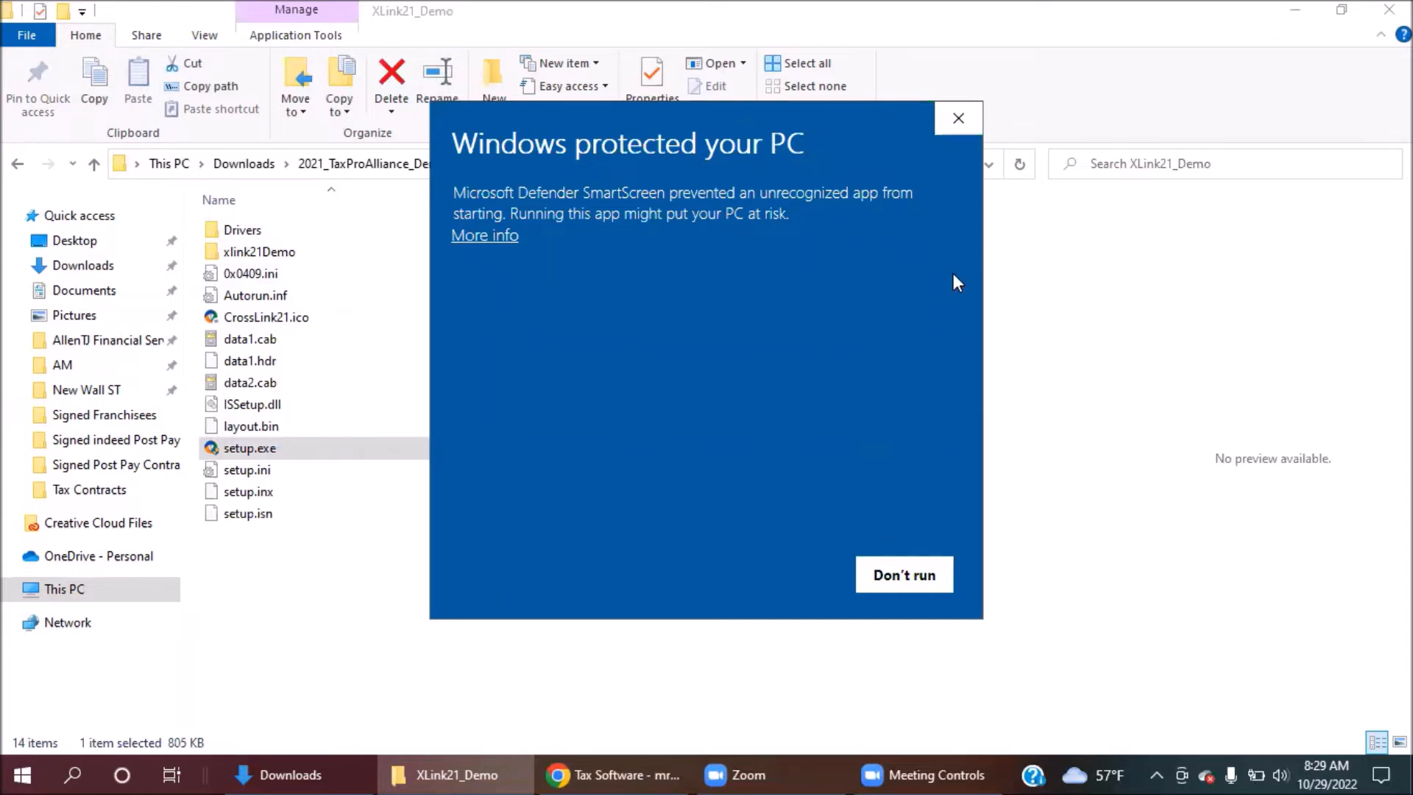
# Use More info and Run anyway to let the unrecognized setup.exe launch.
pyautogui.click(481, 237)
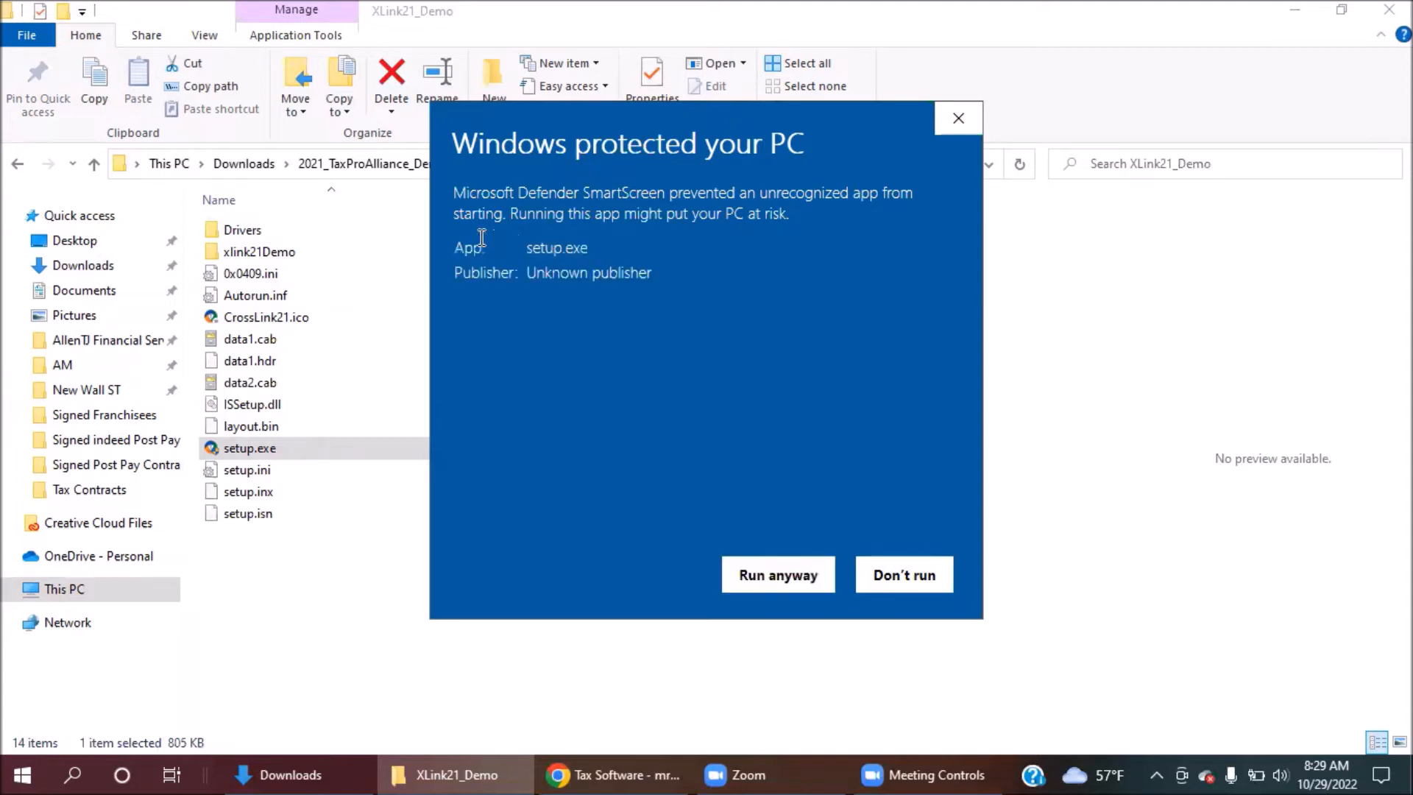
pyautogui.click(758, 574)
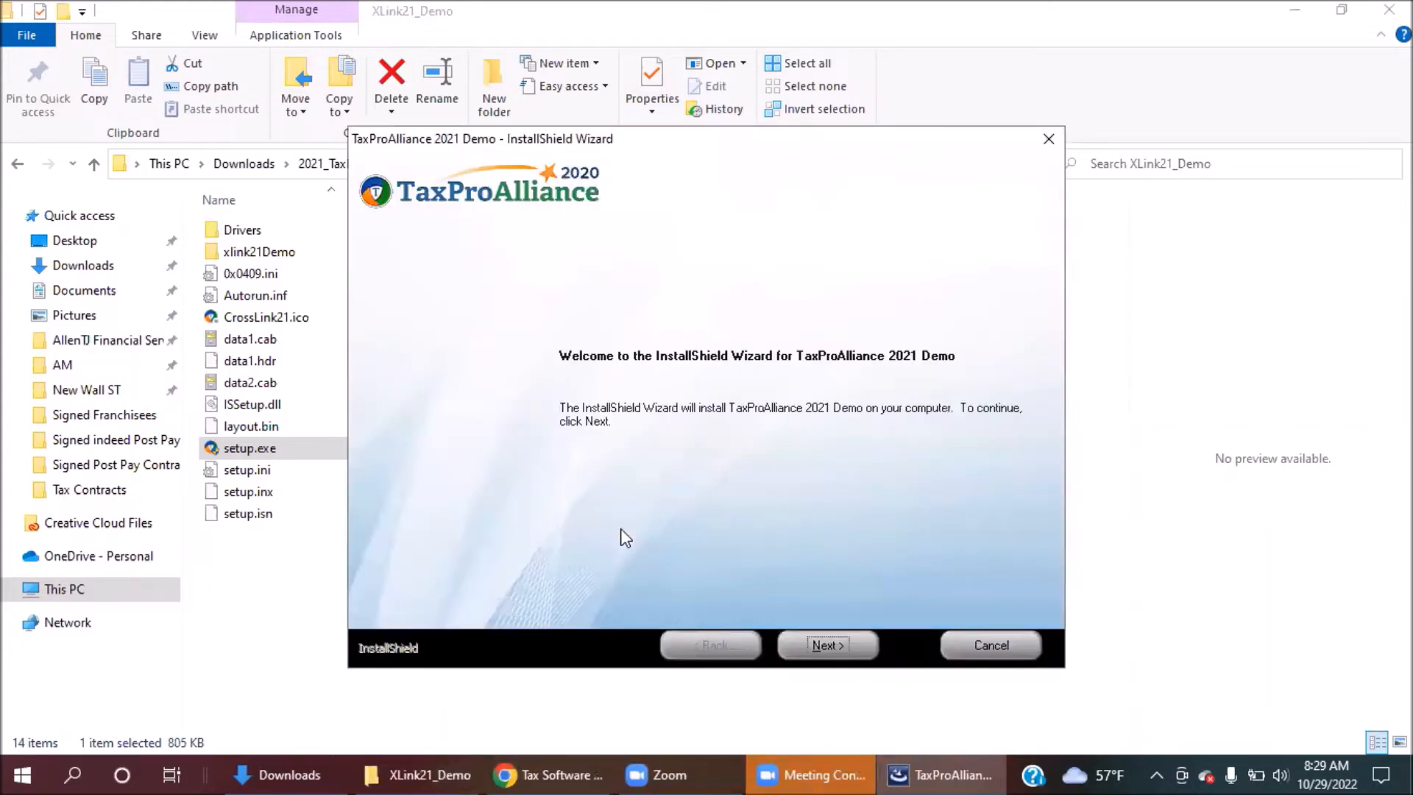
# Accept the license terms, install TaxProAlliance 2021 Demo, and finish with the program launching.
pyautogui.click(845, 648)
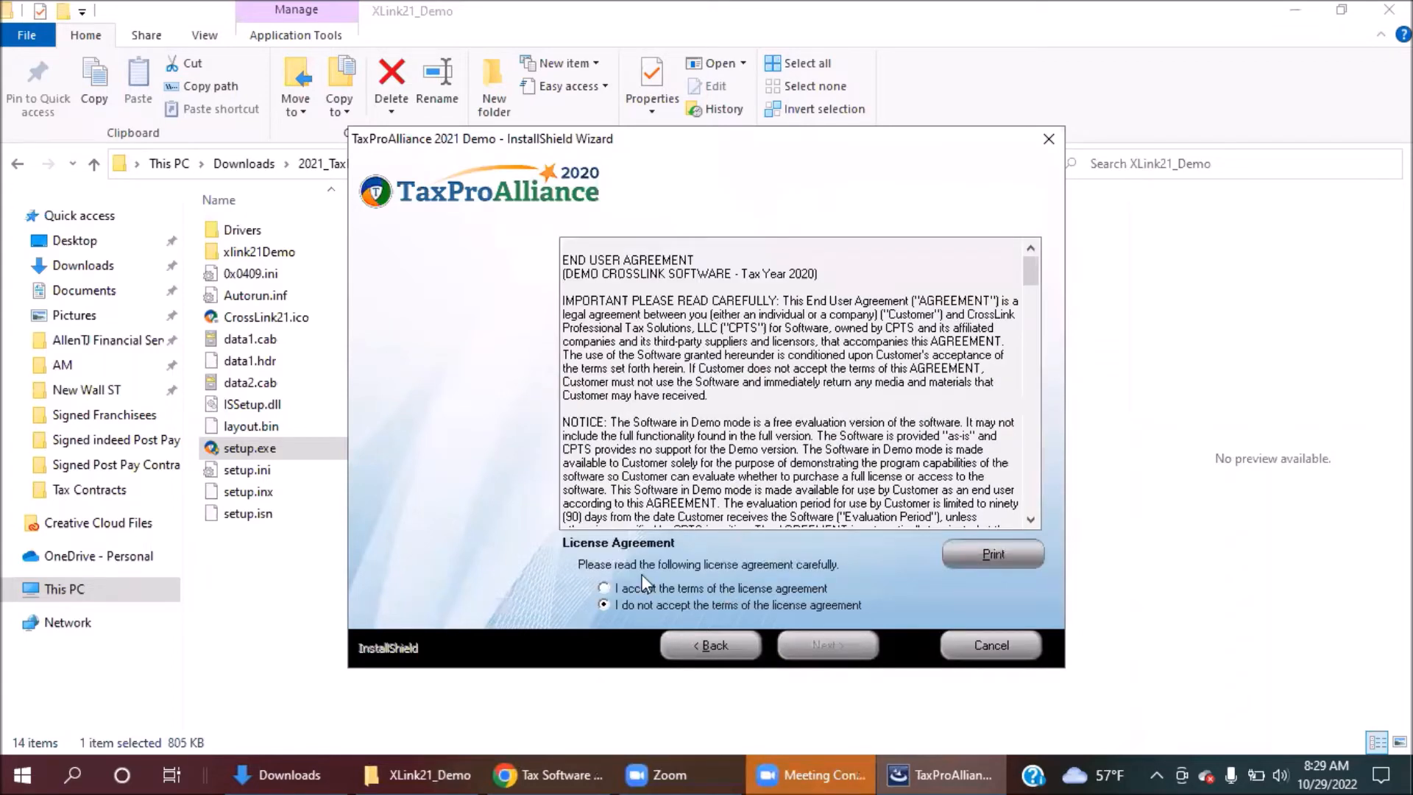
pyautogui.click(604, 589)
pyautogui.click(845, 645)
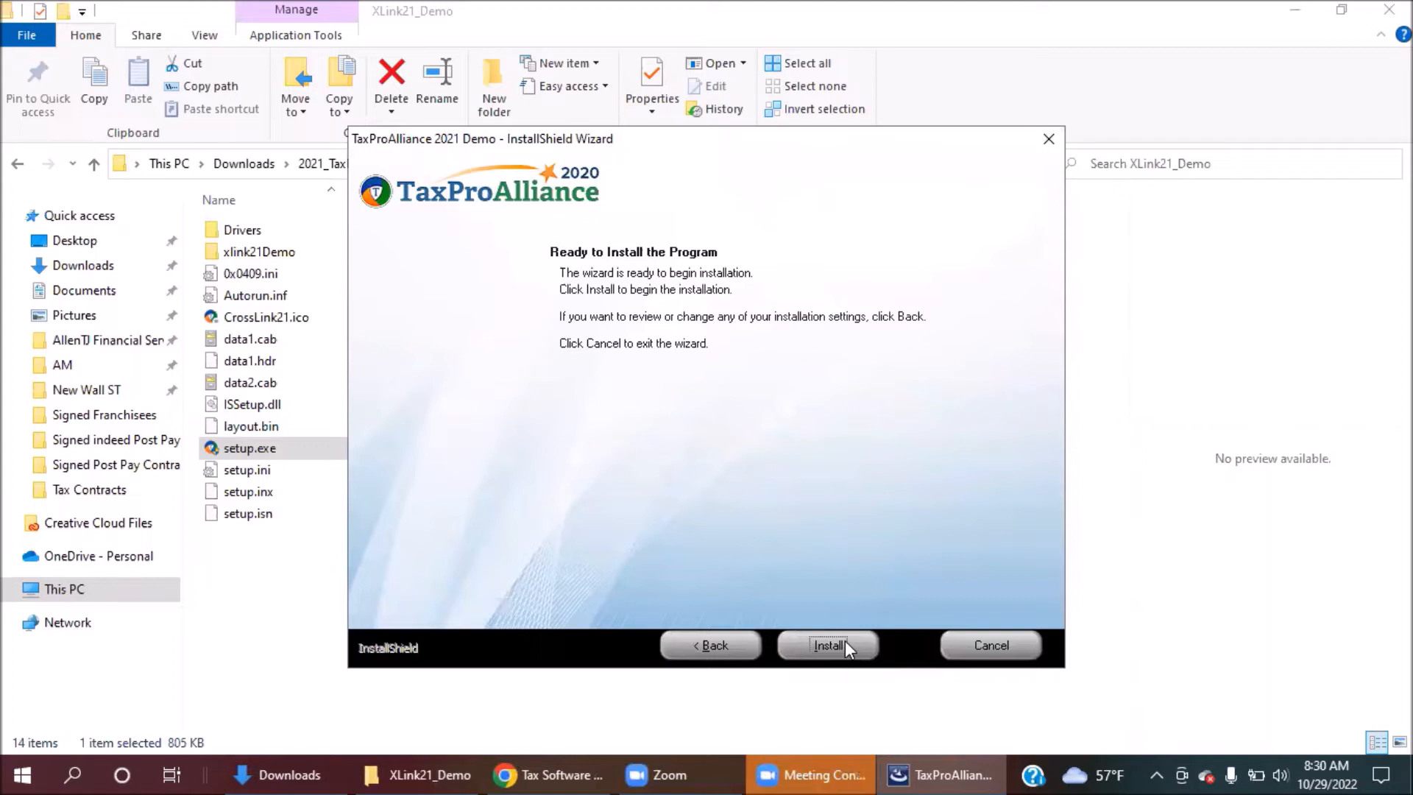
pyautogui.click(847, 645)
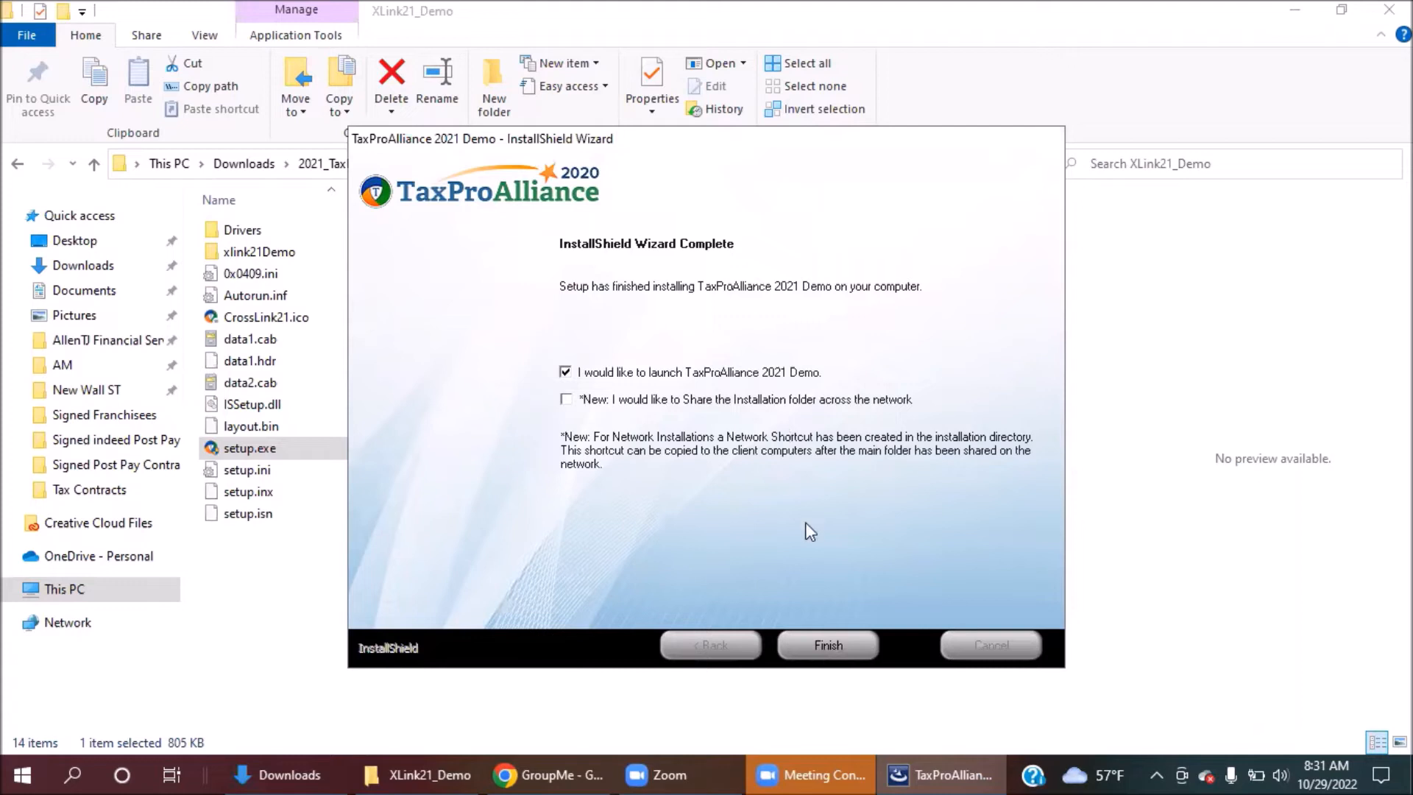
pyautogui.click(820, 639)
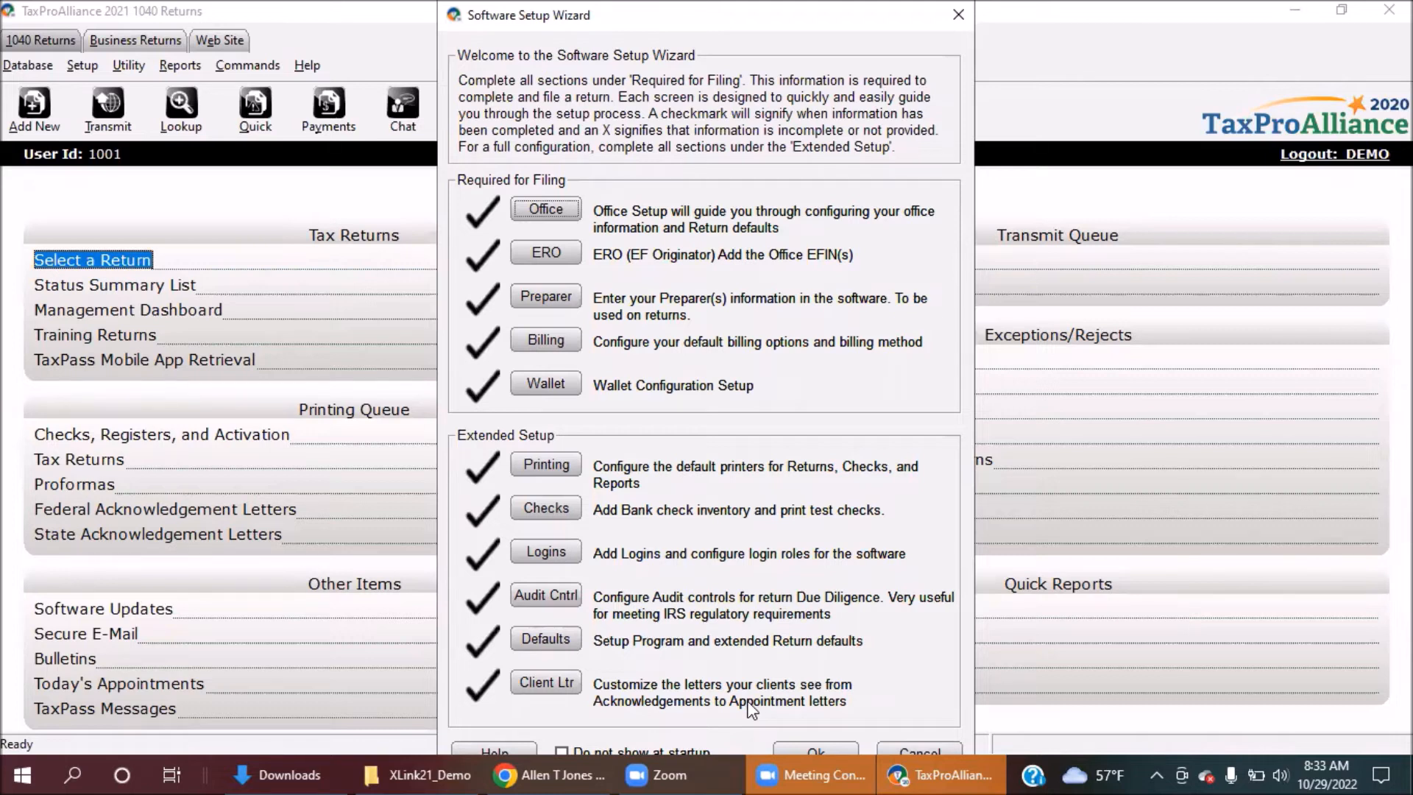
# Close the Software Setup Wizard with Ok to reach the Tax Year 2020 Work In Progress Summary.
pyautogui.click(814, 763)
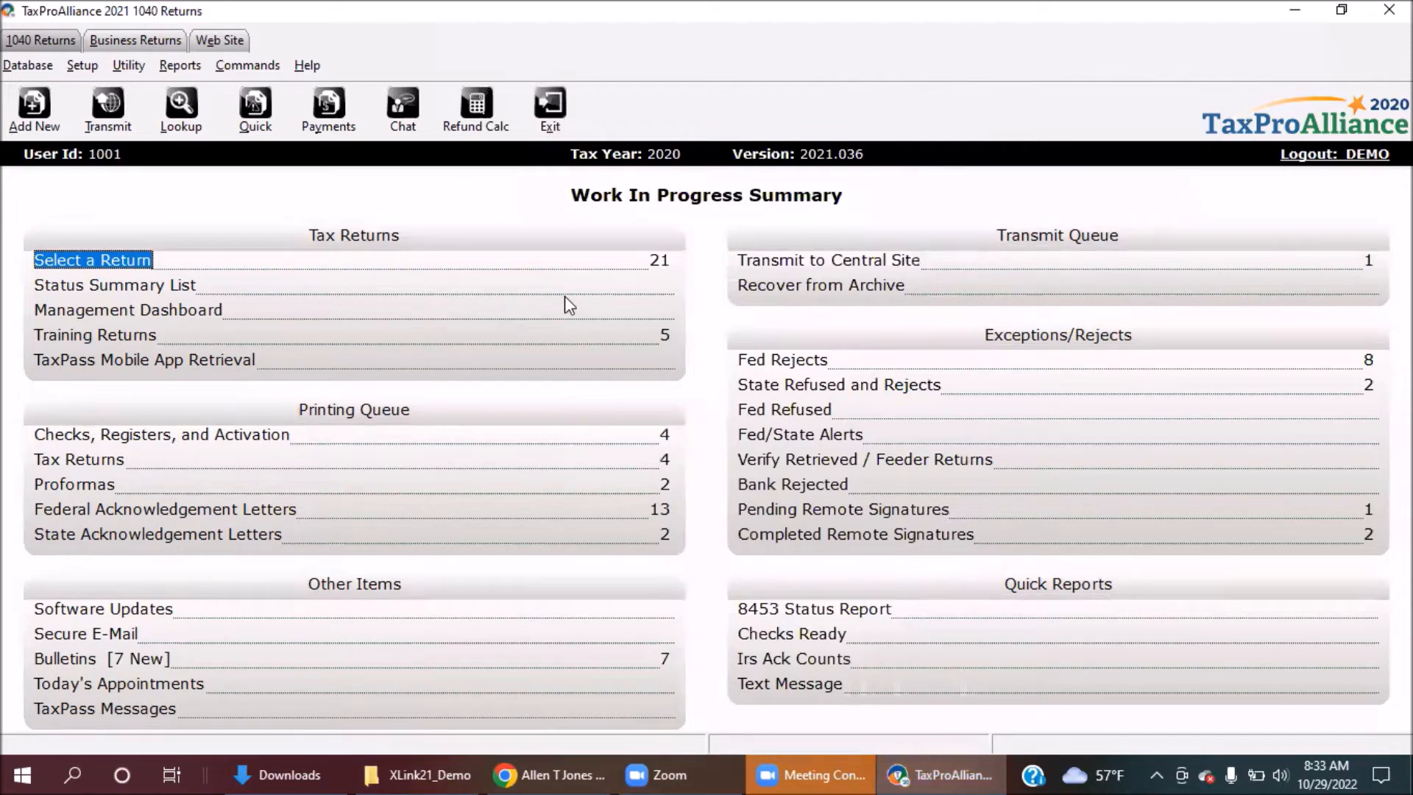
# Cancel a new 1040 return, then view Business Returns and return to 1040 Returns.
pyautogui.click(35, 109)
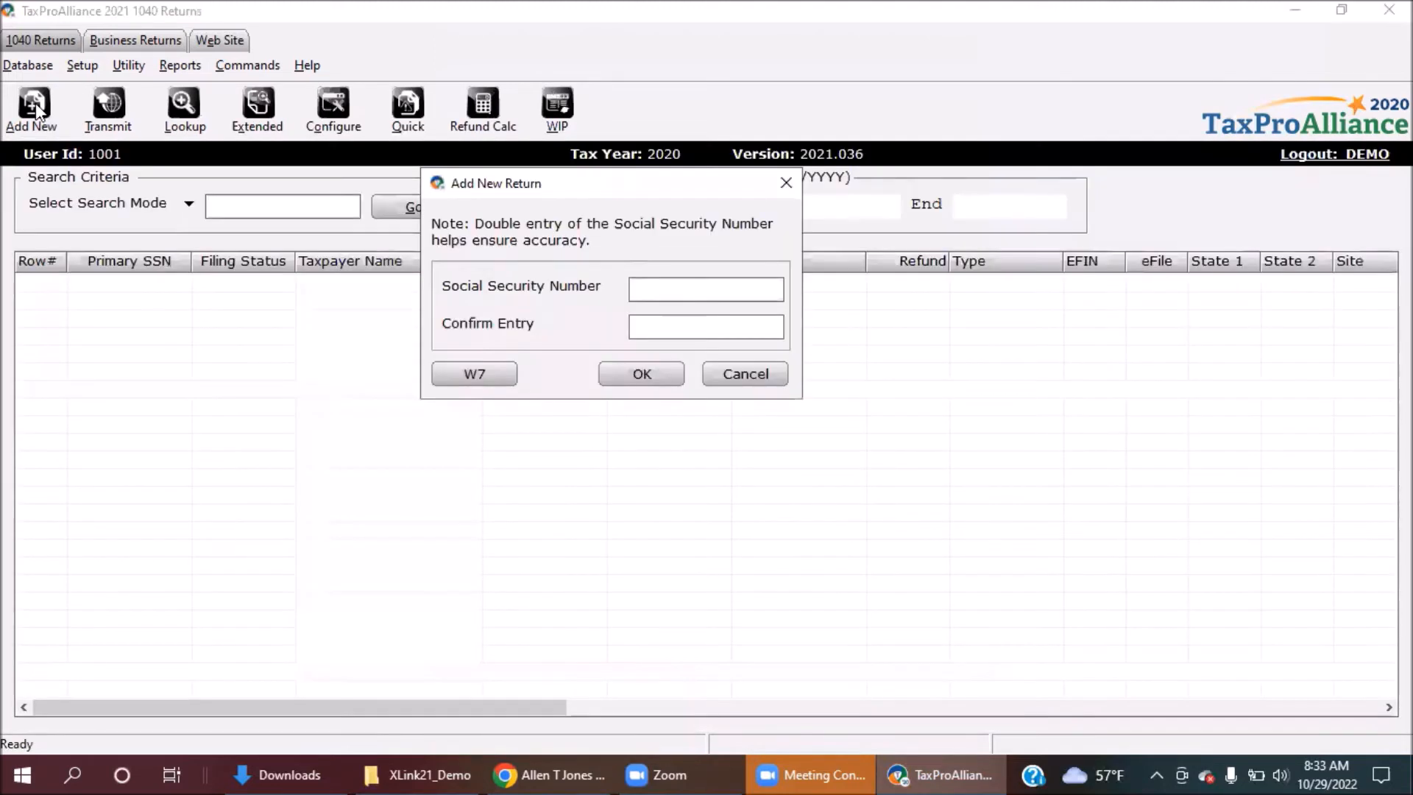
pyautogui.click(784, 184)
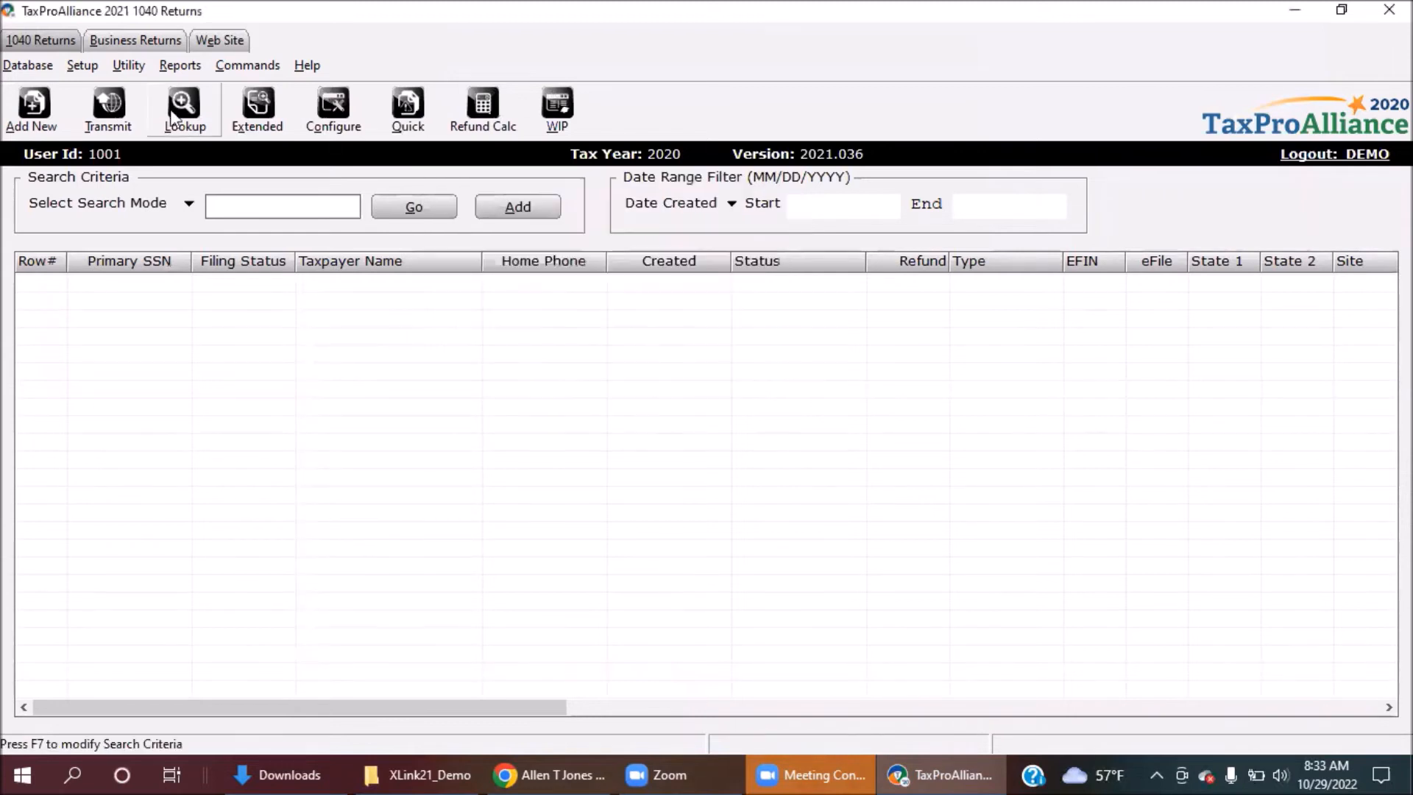
pyautogui.click(137, 37)
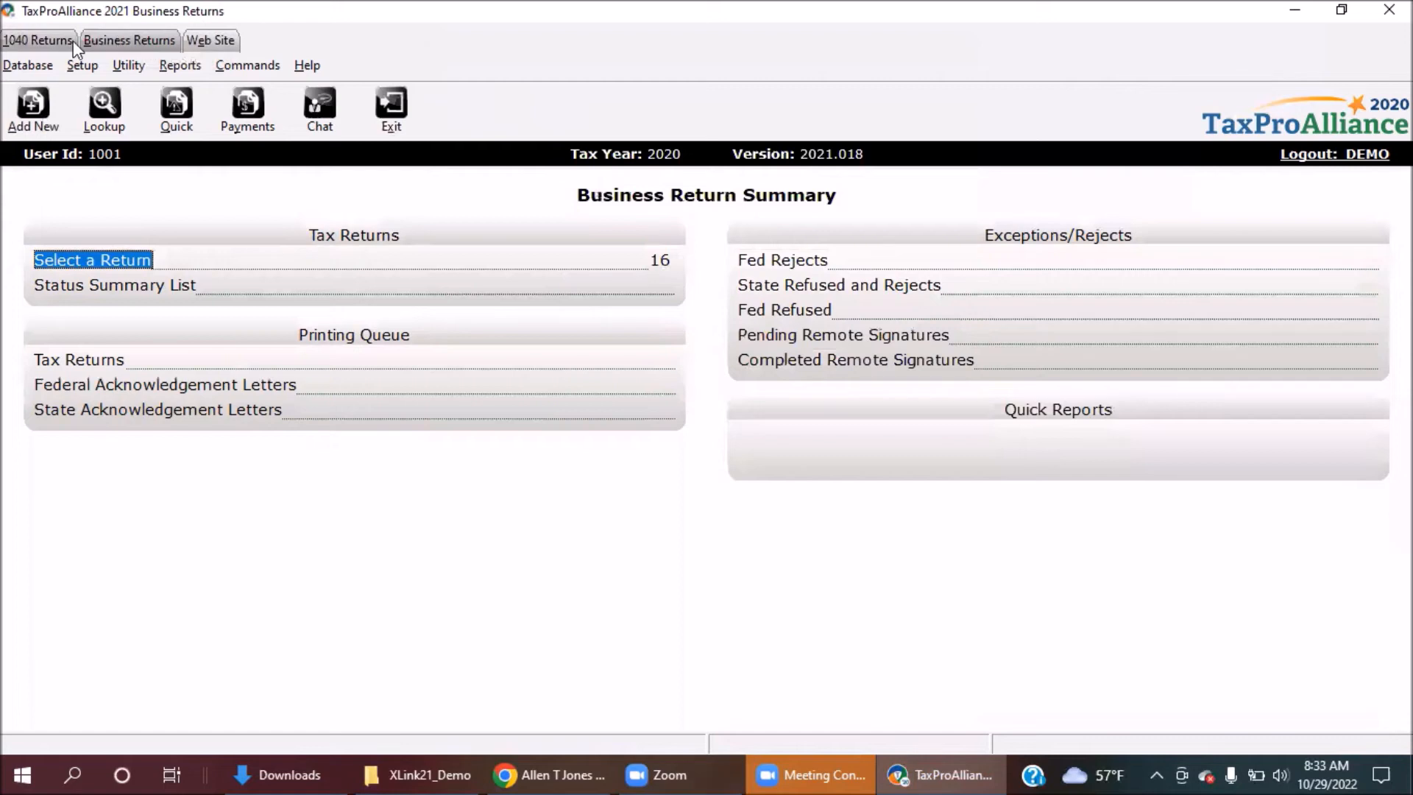
pyautogui.click(54, 44)
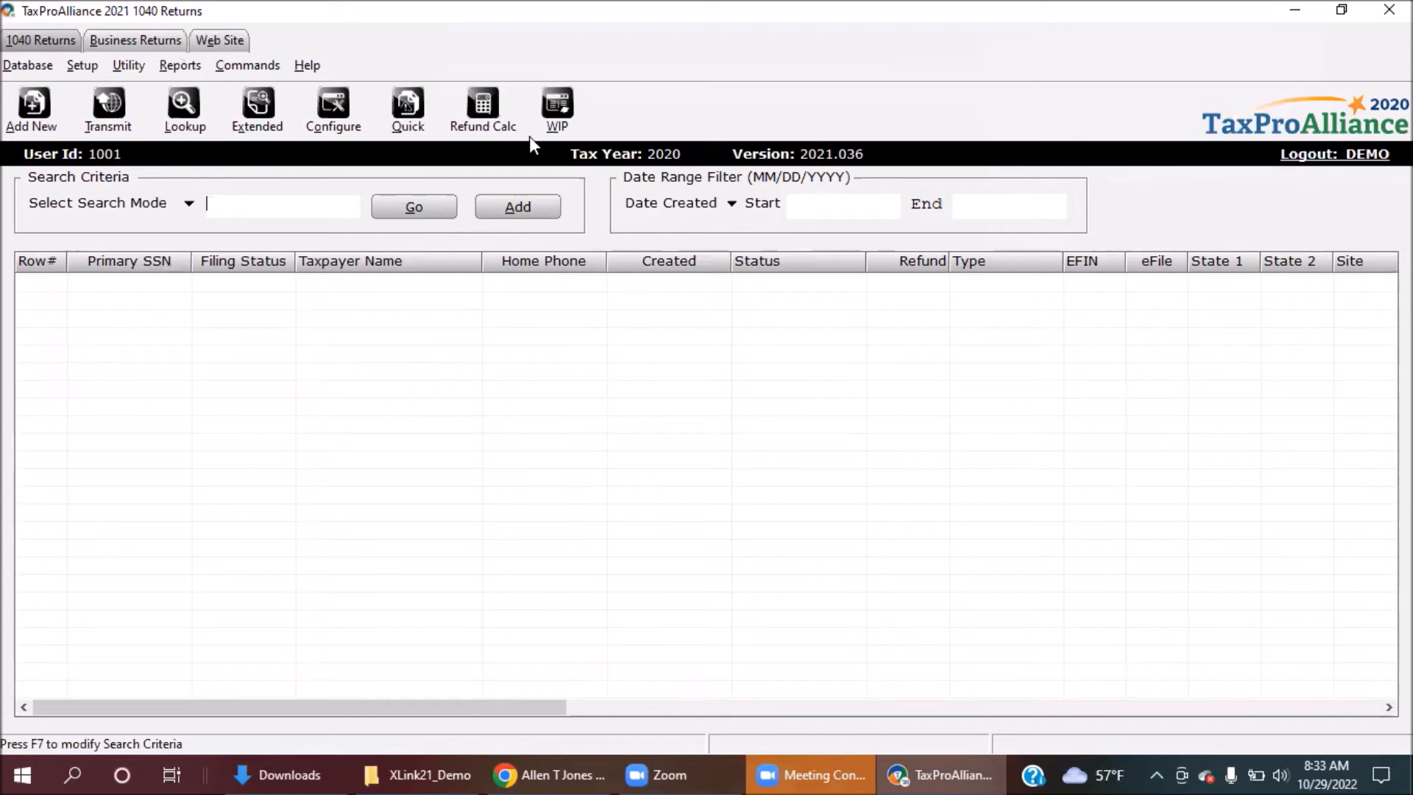
# Open the Refund Calculator, then close it back to the empty 1040 returns list.
pyautogui.click(508, 116)
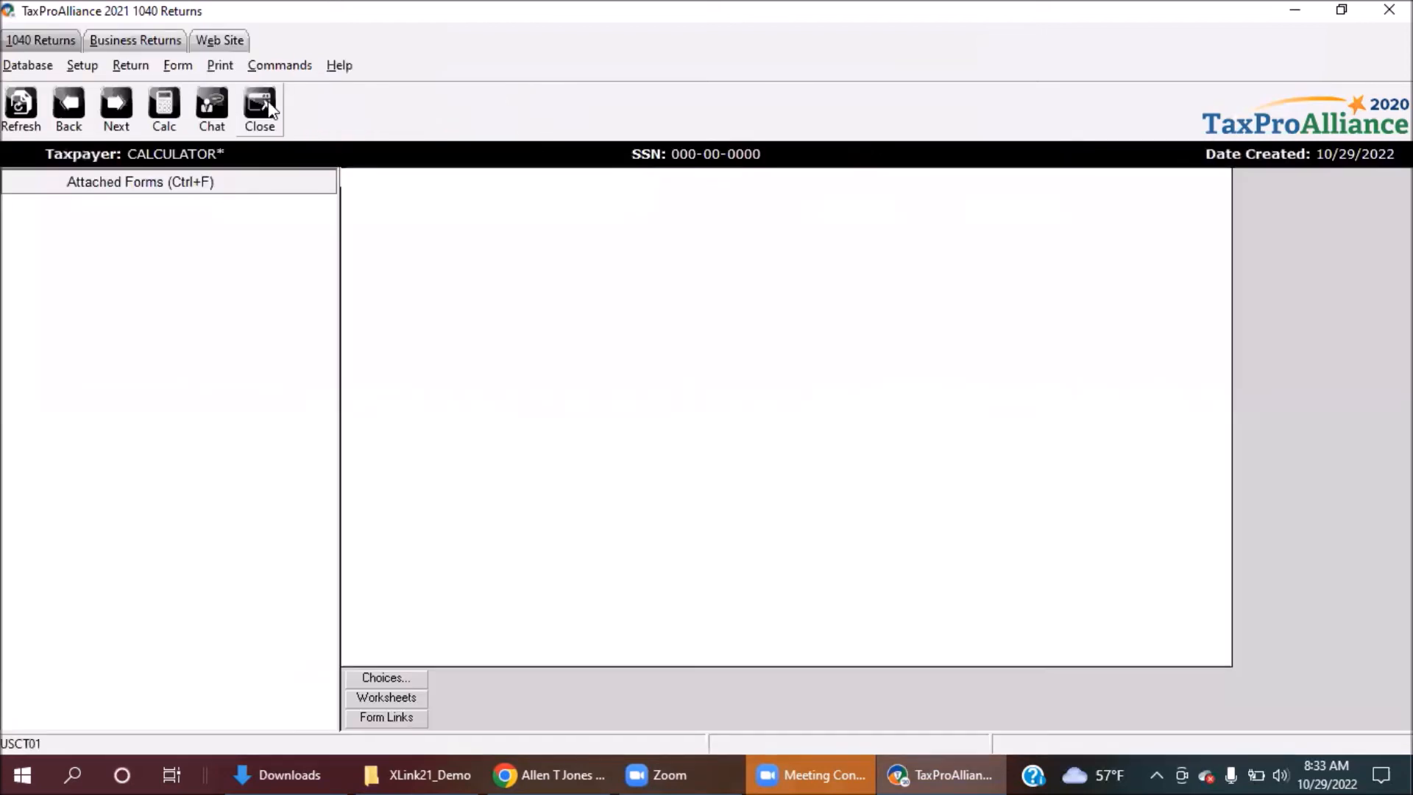
pyautogui.click(41, 42)
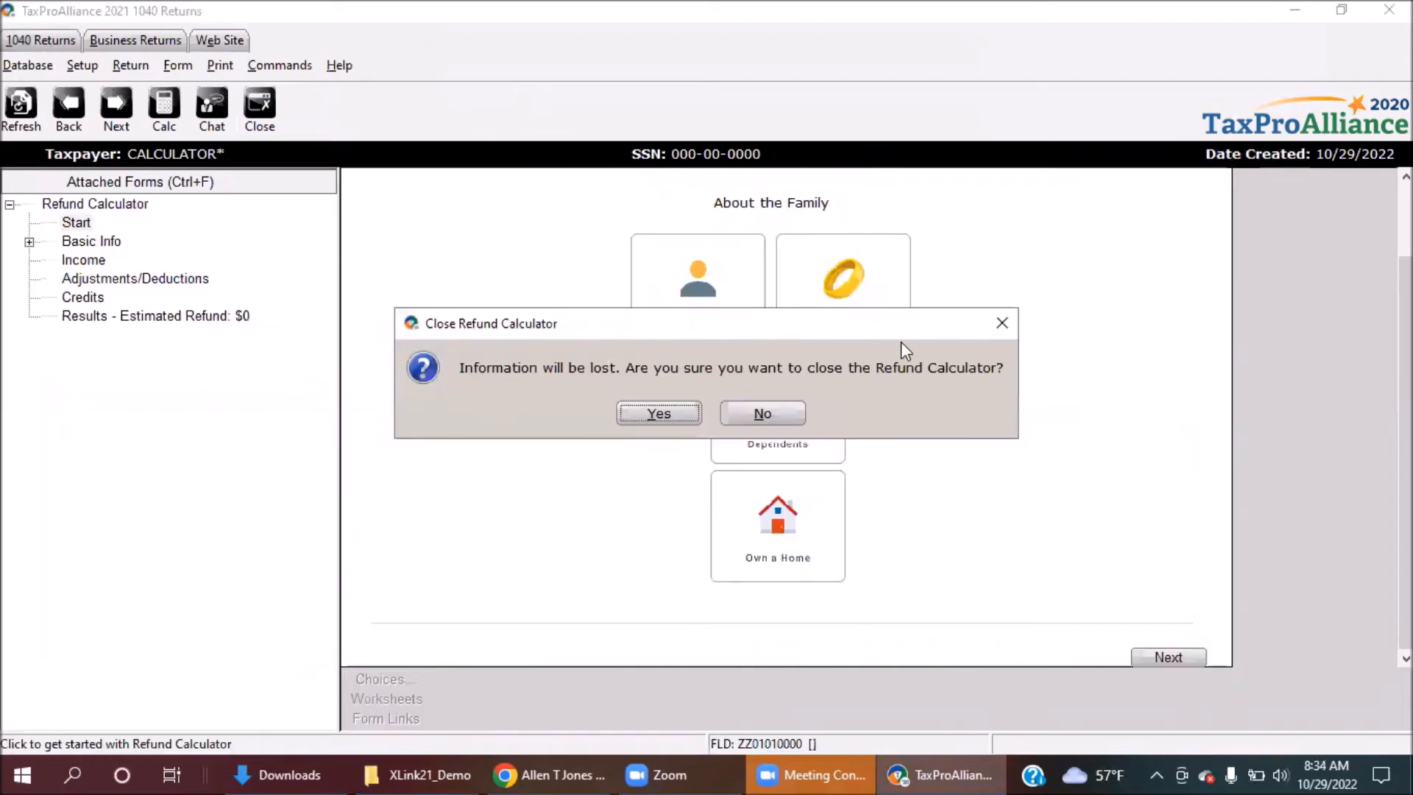
pyautogui.click(1000, 314)
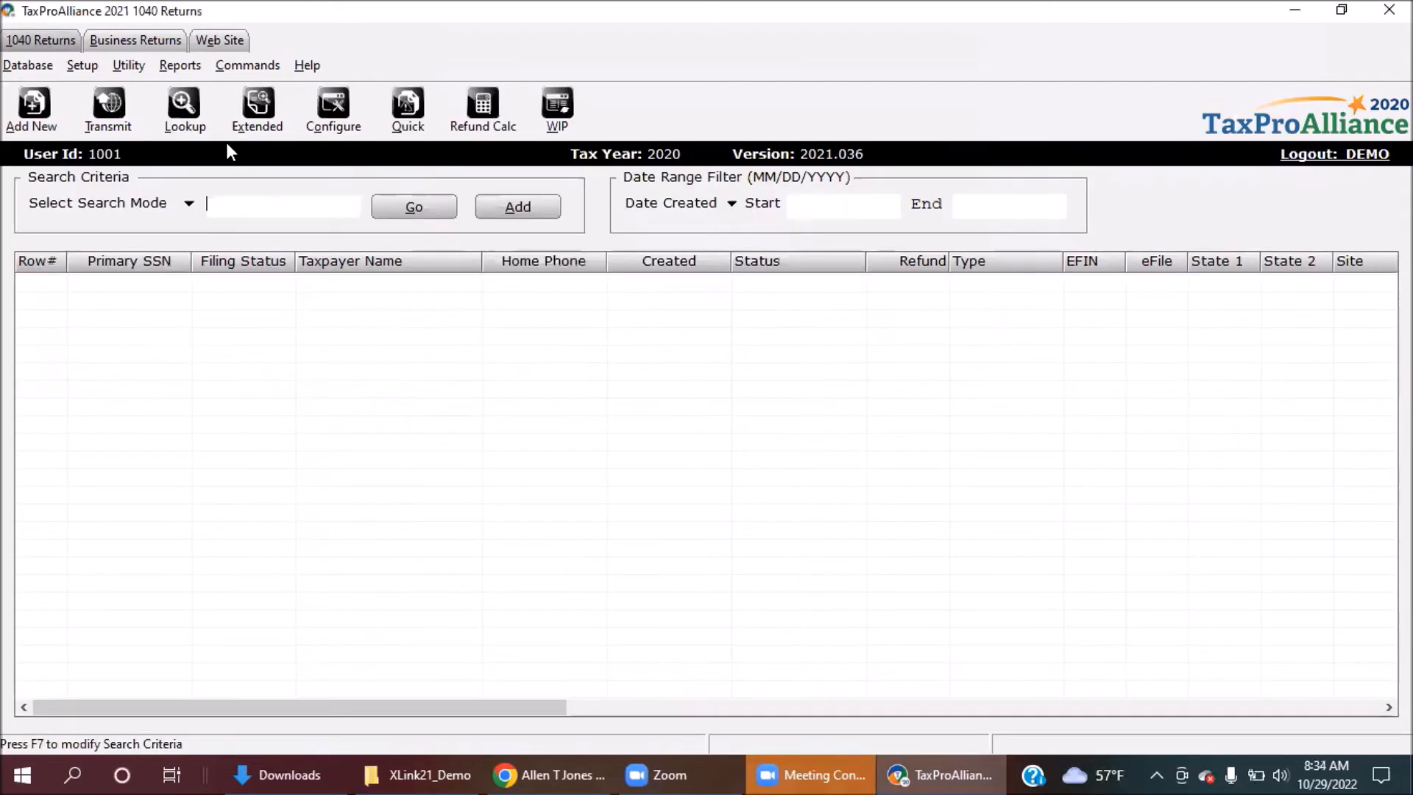
pyautogui.click(33, 111)
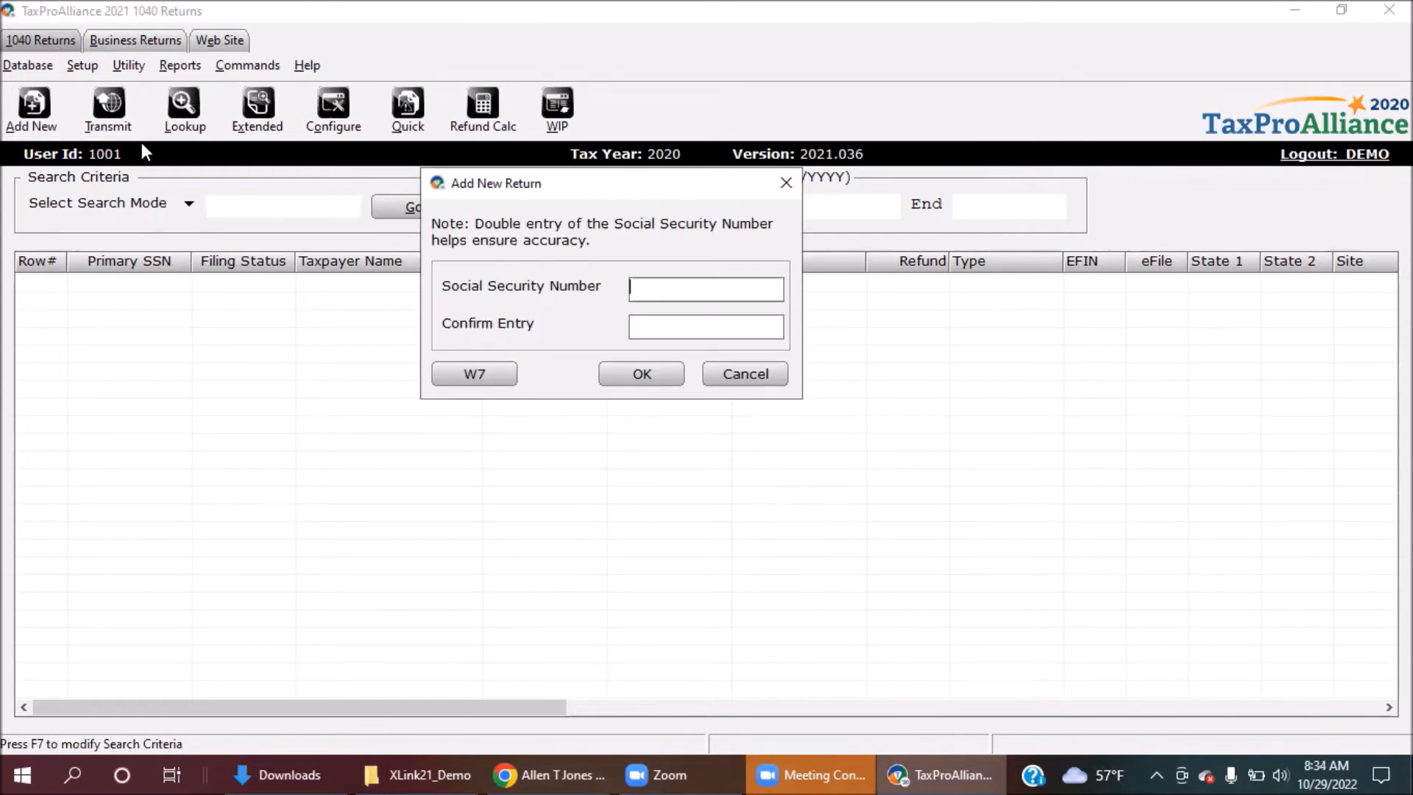
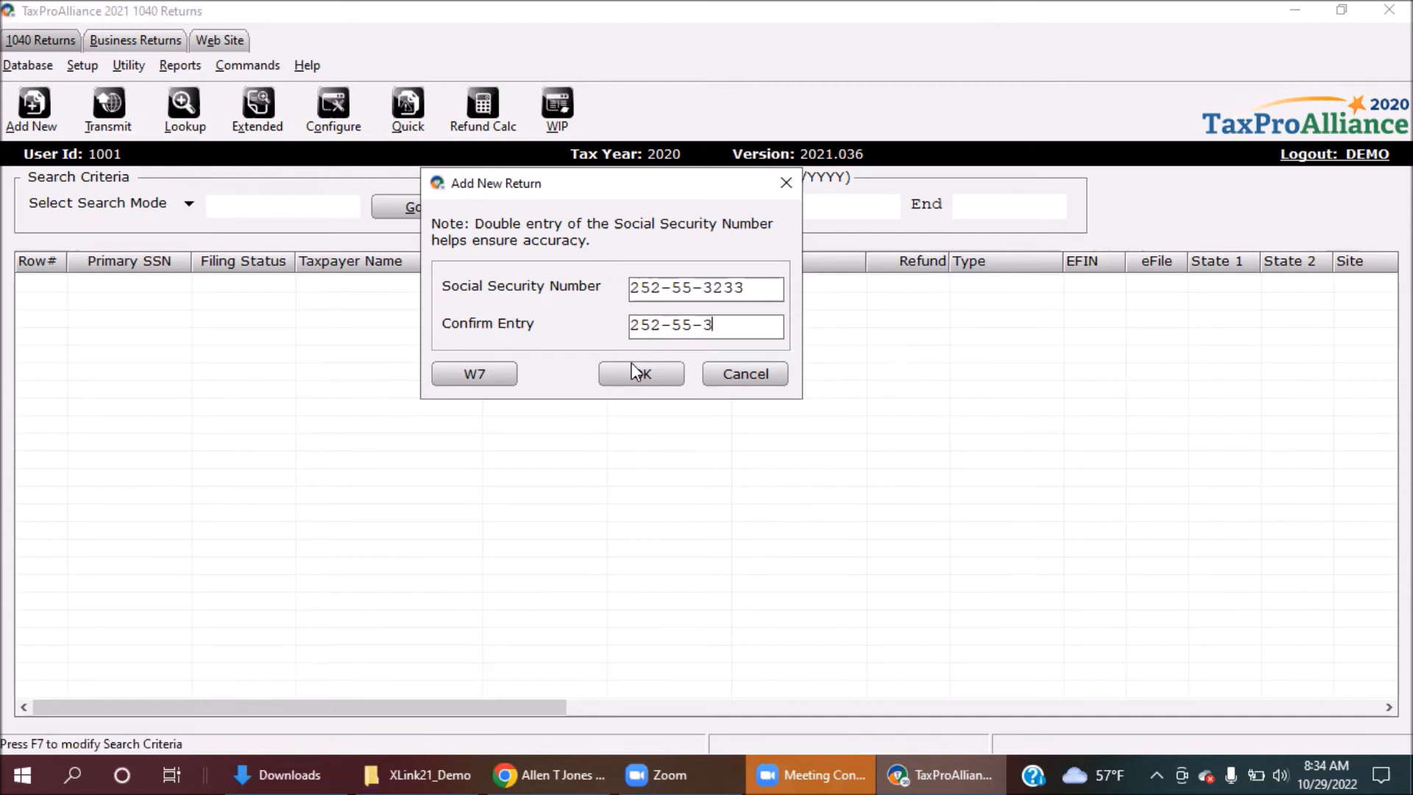
pyautogui.click(632, 368)
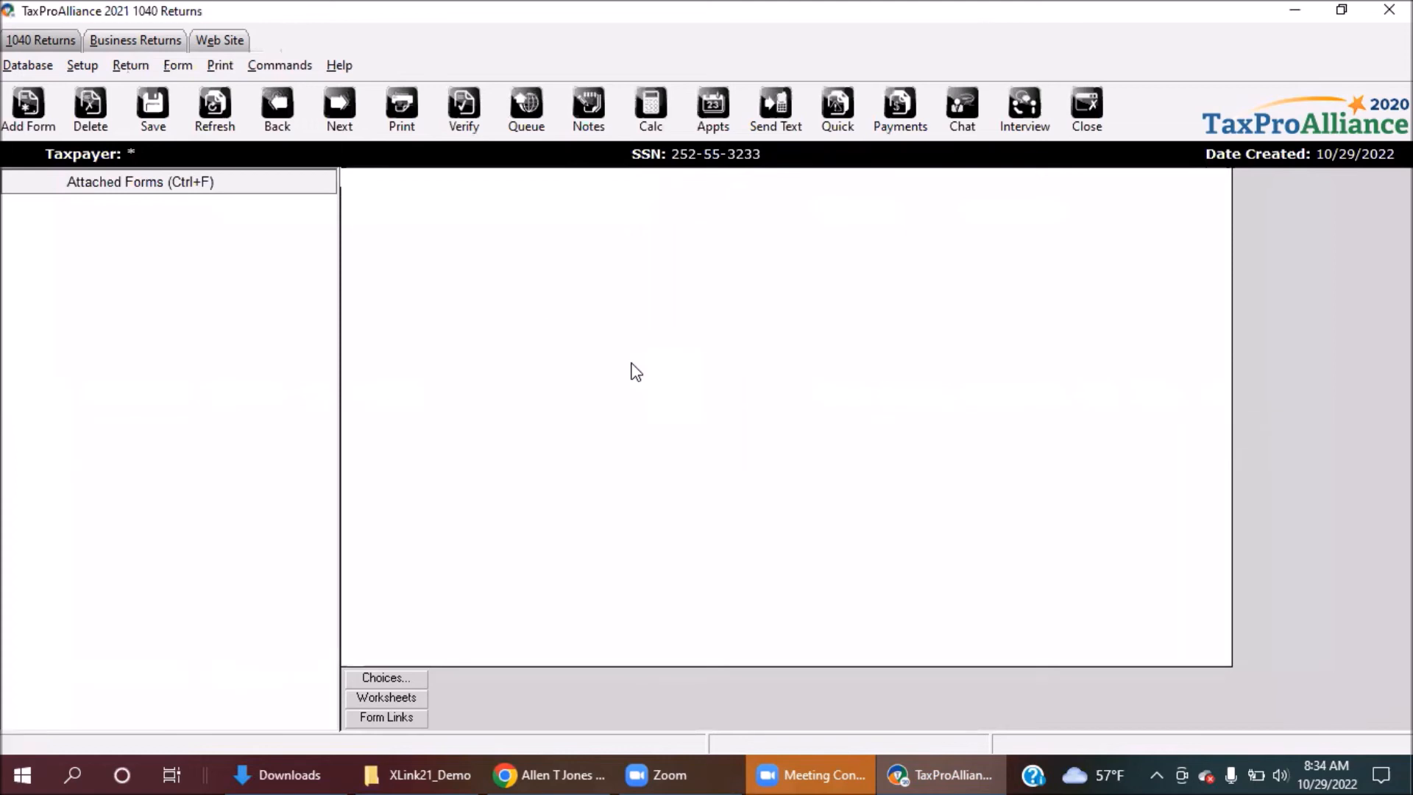
# Dismiss the missing filing status warning and enter filing status 4 (head of household) on Client Data.
pyautogui.click(31, 120)
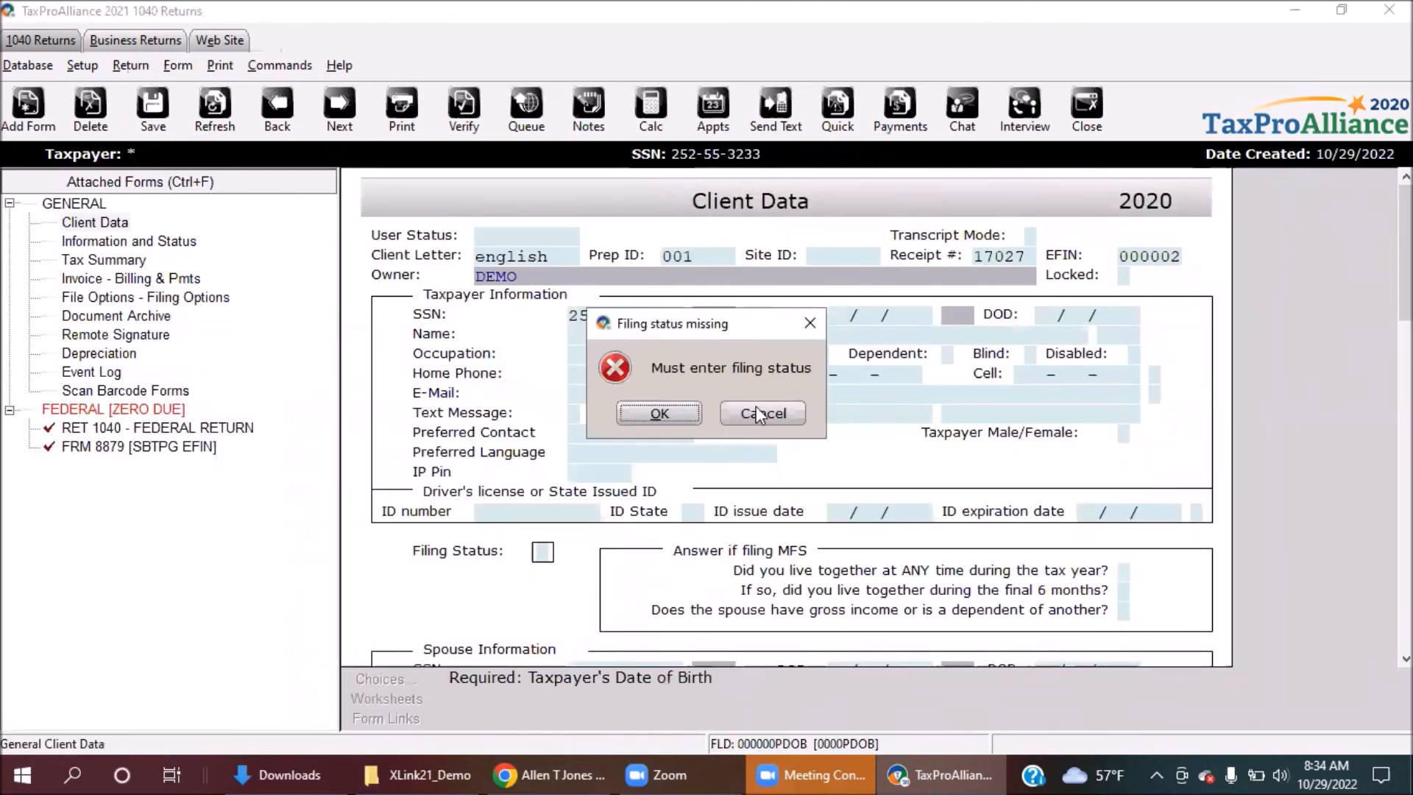
pyautogui.click(683, 410)
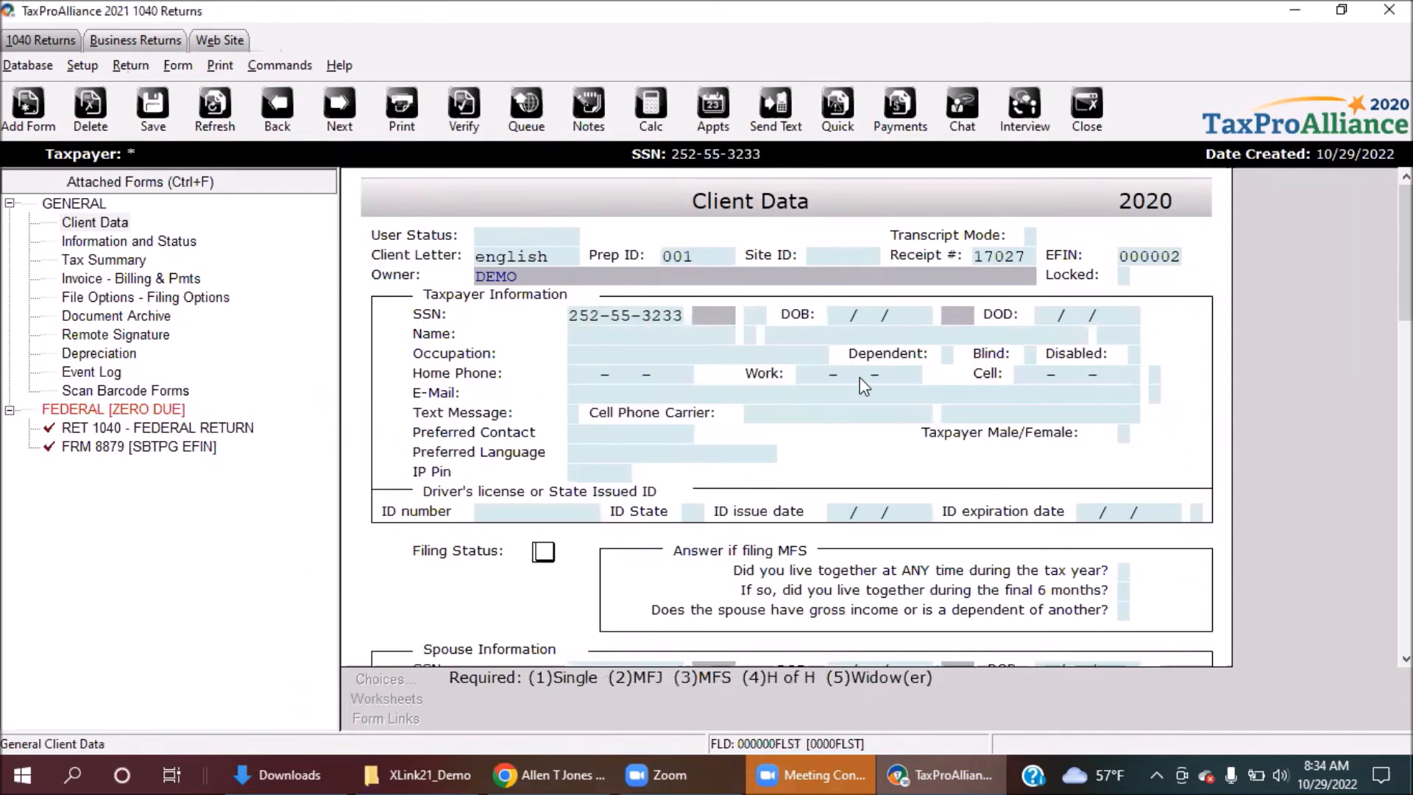
pyautogui.scroll(-1, 861, 379)
pyautogui.scroll(1, 681, 285)
pyautogui.write('4')
# Switch to Chrome to view the Facebook page with the Tax Contractors Messenger chat.
pyautogui.click(525, 770)
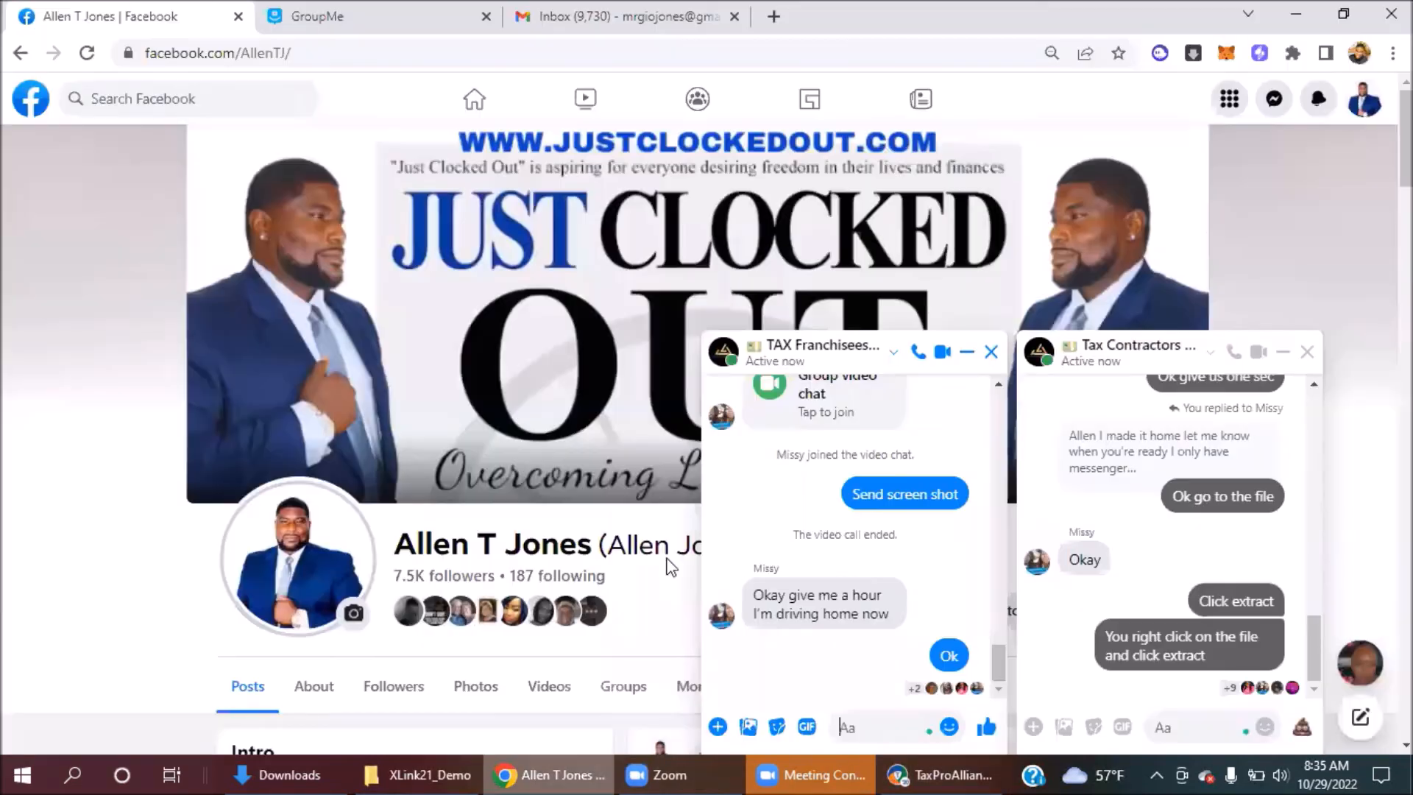